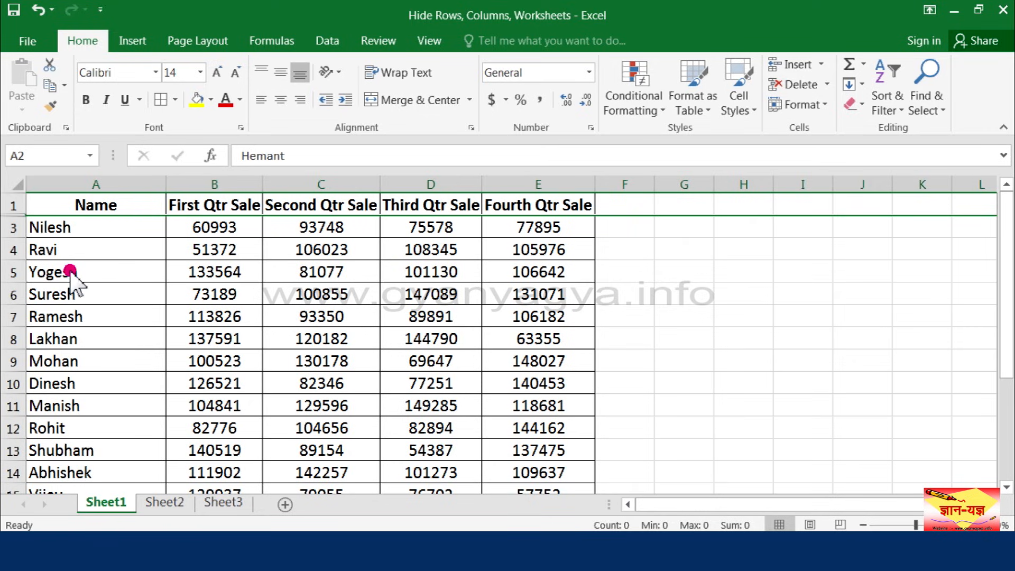
Hide row 5 of the sales table on Sheet1
left_click(13, 271)
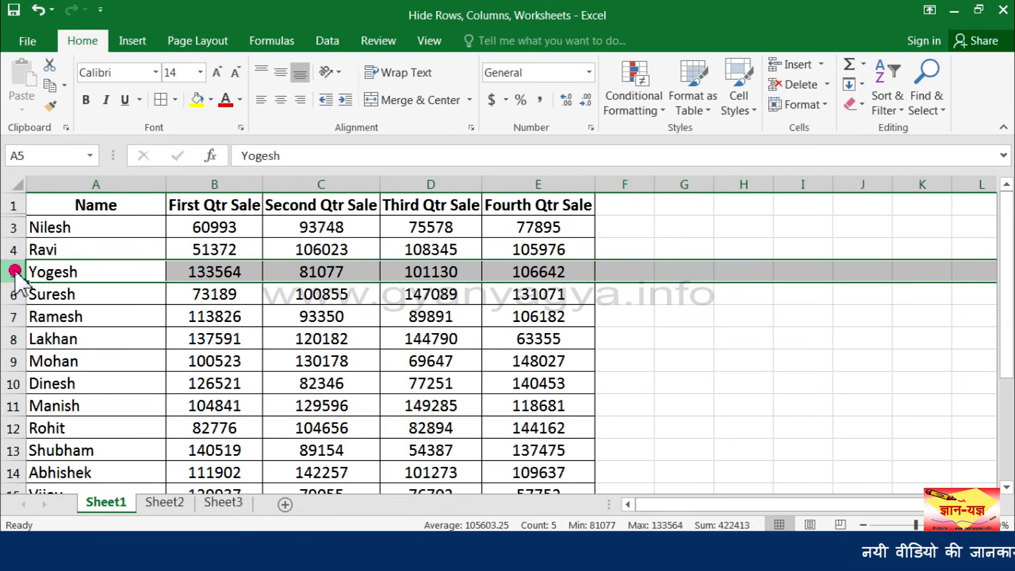
right_click(13, 271)
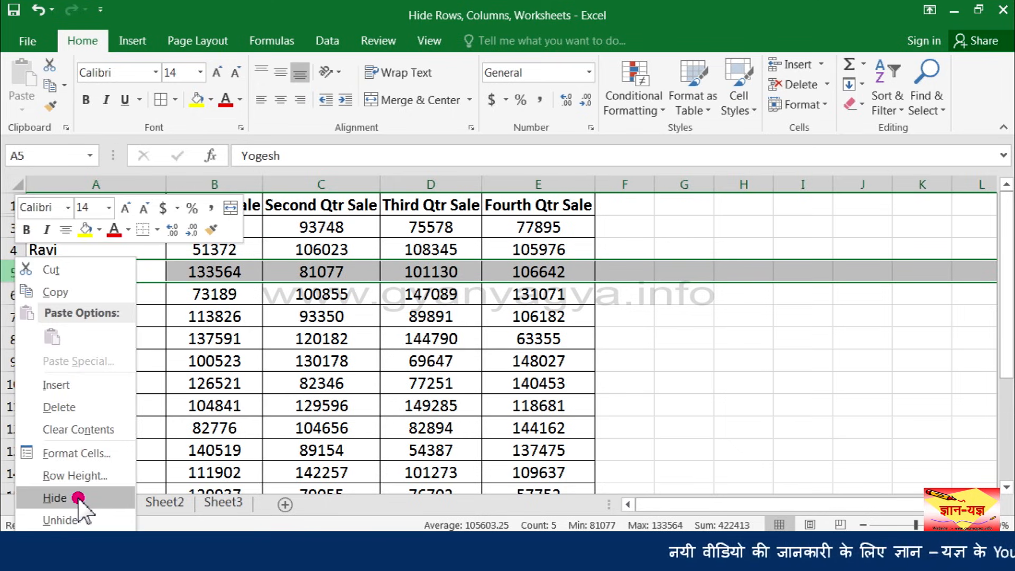
left_click(75, 497)
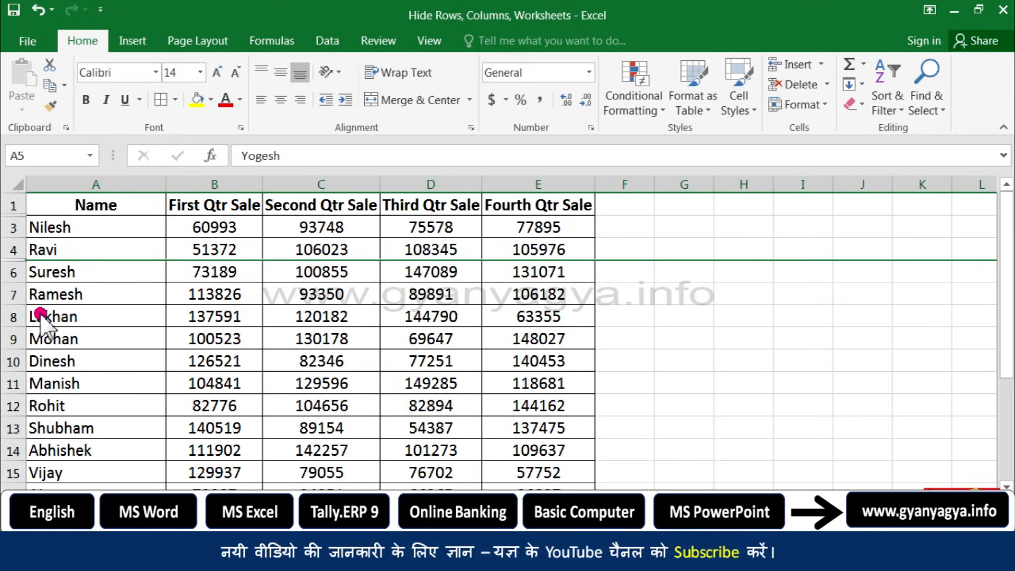
Hide the non-adjacent rows 7, 9 and 12 of the sales table together
left_click(15, 294)
left_click_drag(16, 294, 11, 407)
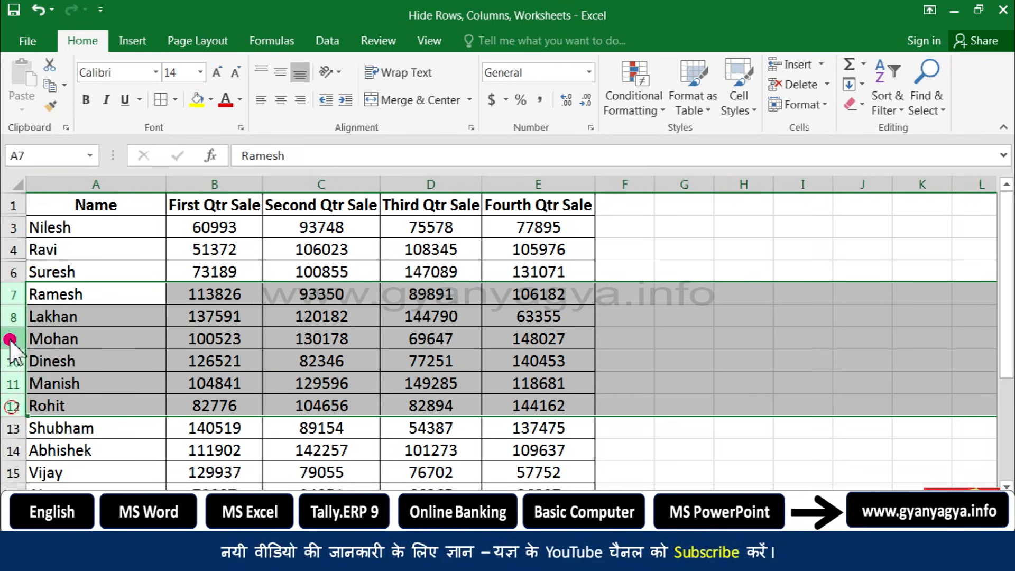
left_click(16, 295)
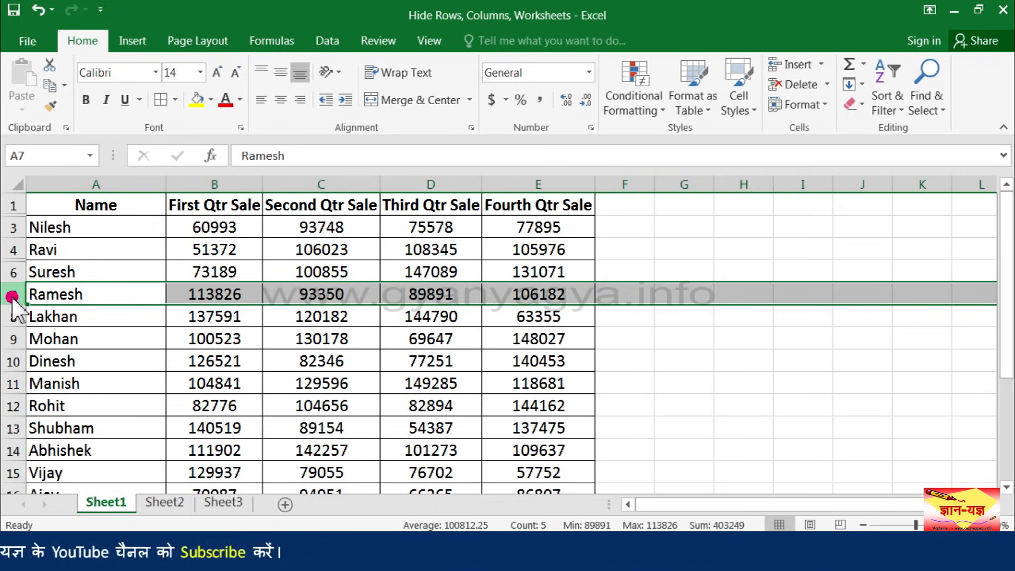
left_click(20, 339, "ctrl")
left_click(16, 405, "ctrl")
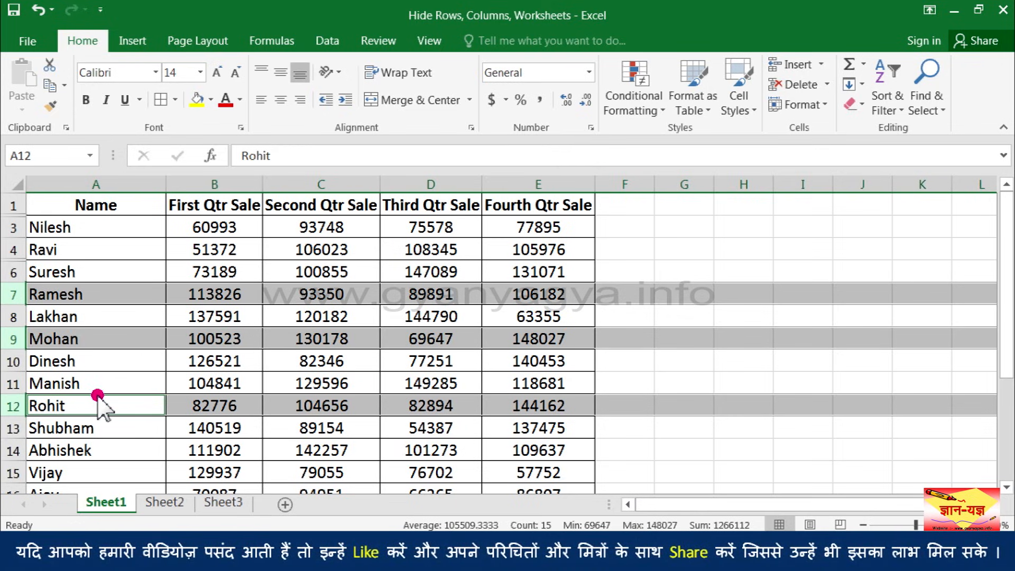
left_click(807, 109)
mouse_move(824, 289)
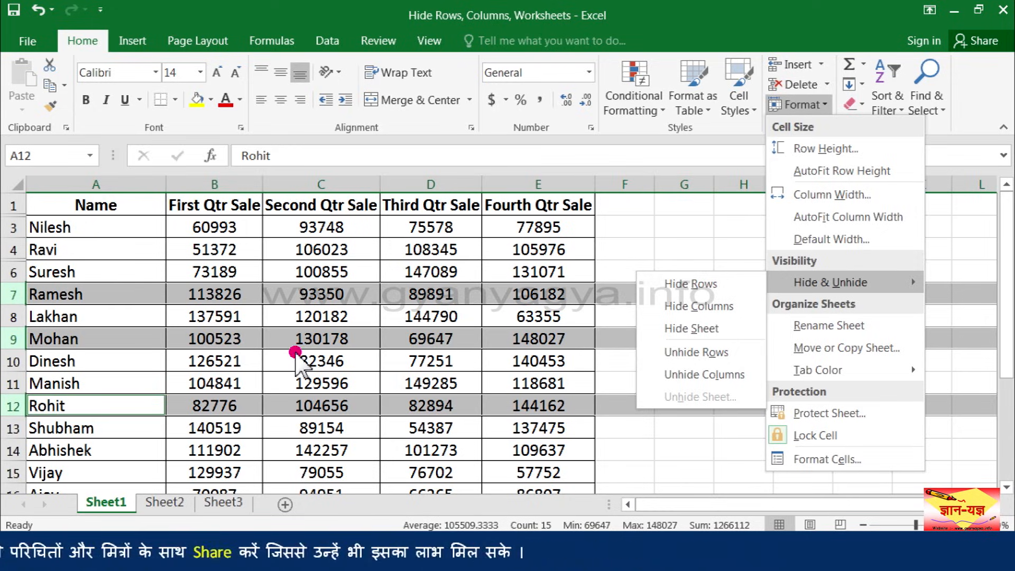
right_click(14, 294)
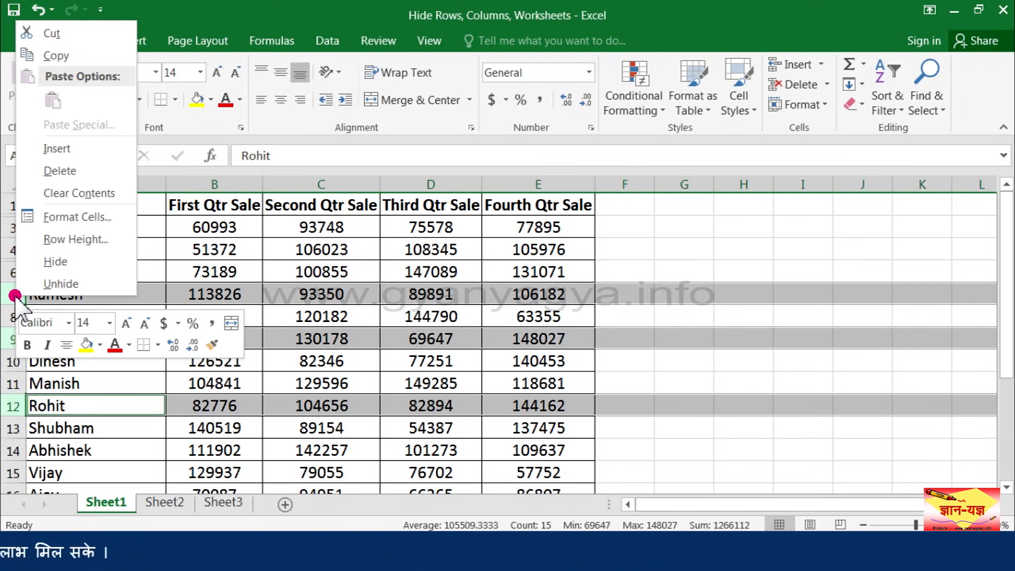
left_click(75, 264)
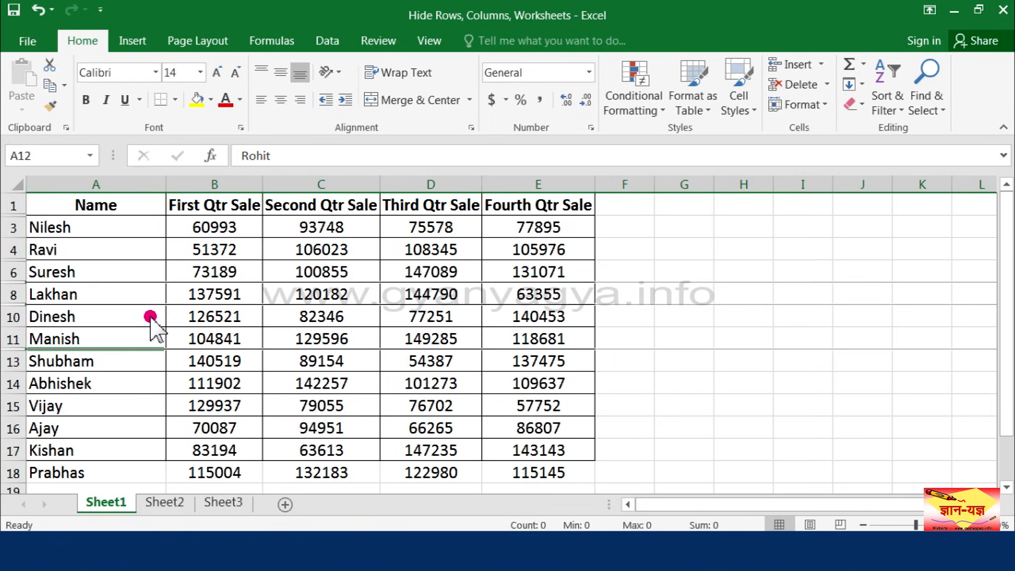
left_click(95, 337)
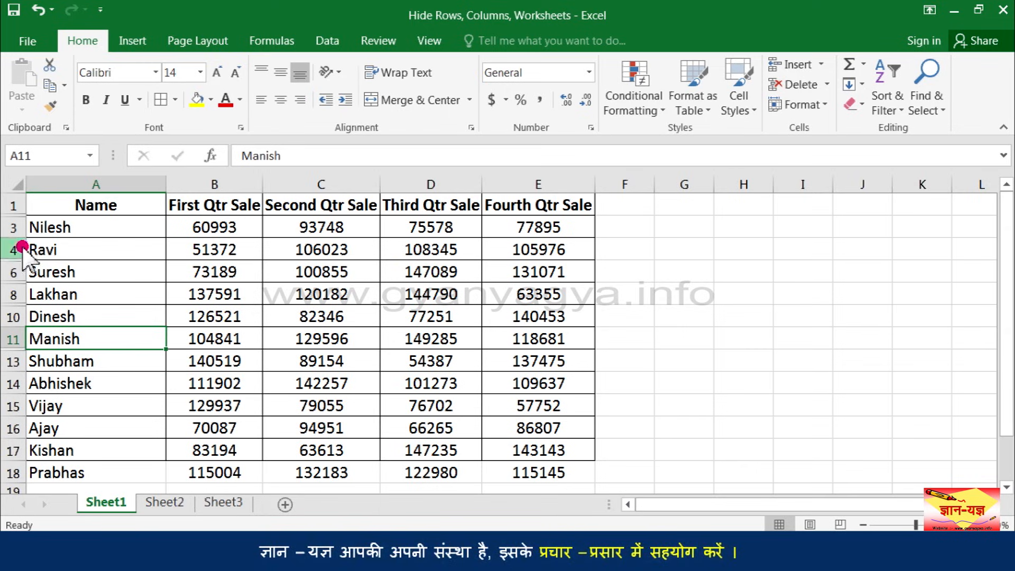
Unhide row 2 by selecting its neighbouring rows 1 and 3, and make cell A2 active
left_click_drag(15, 205, 19, 233)
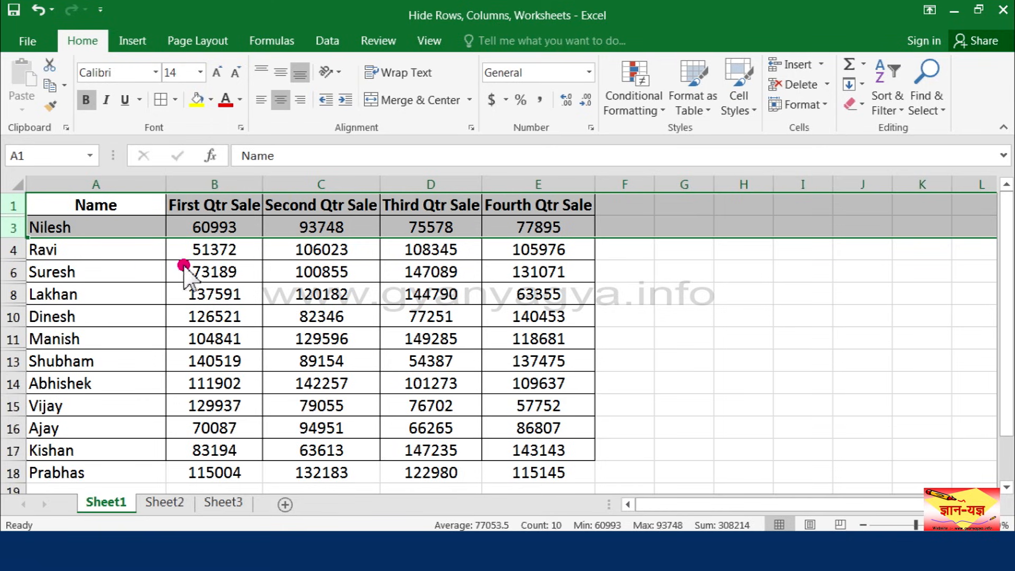
left_click(811, 110)
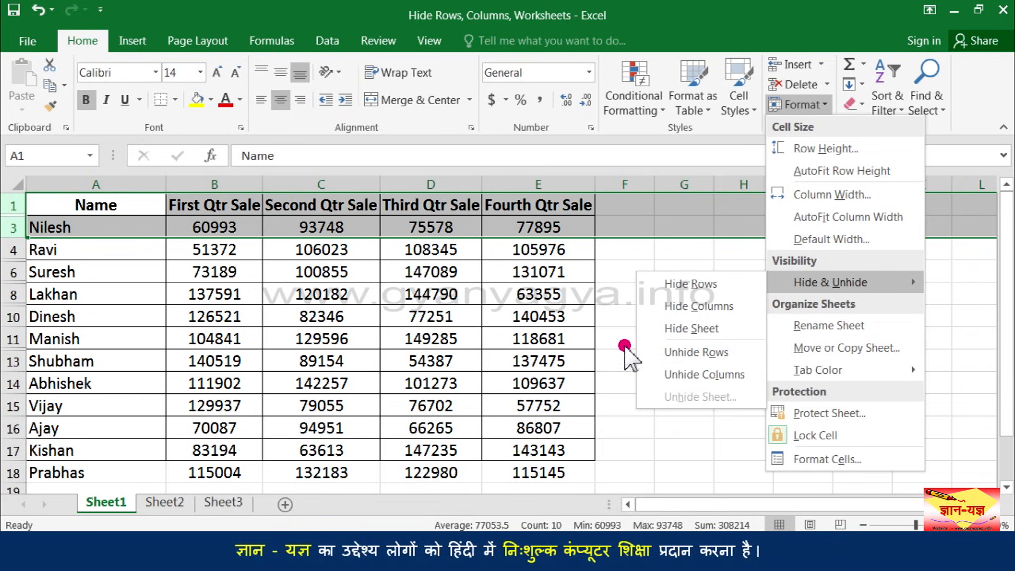
right_click(14, 228)
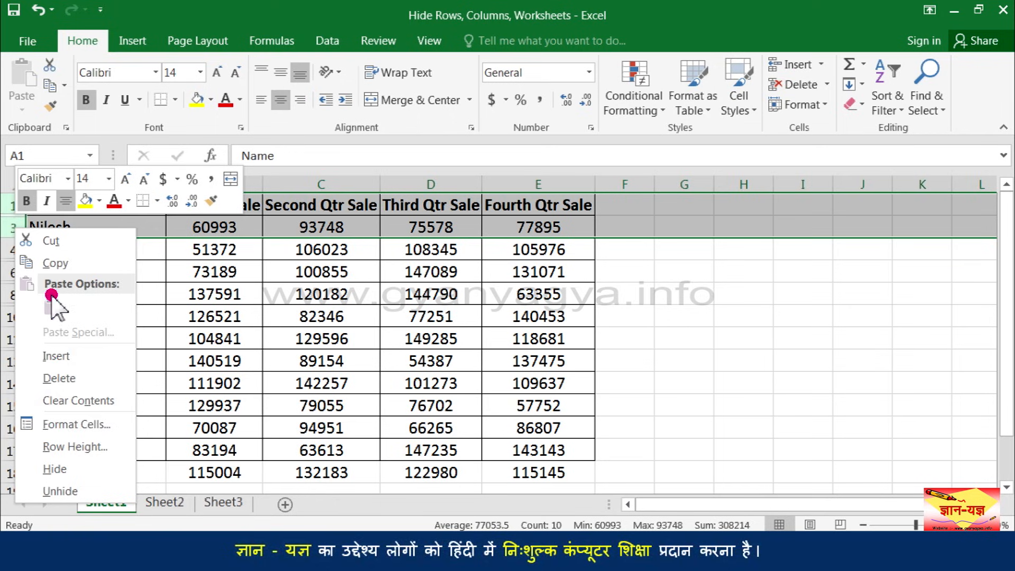
left_click(72, 490)
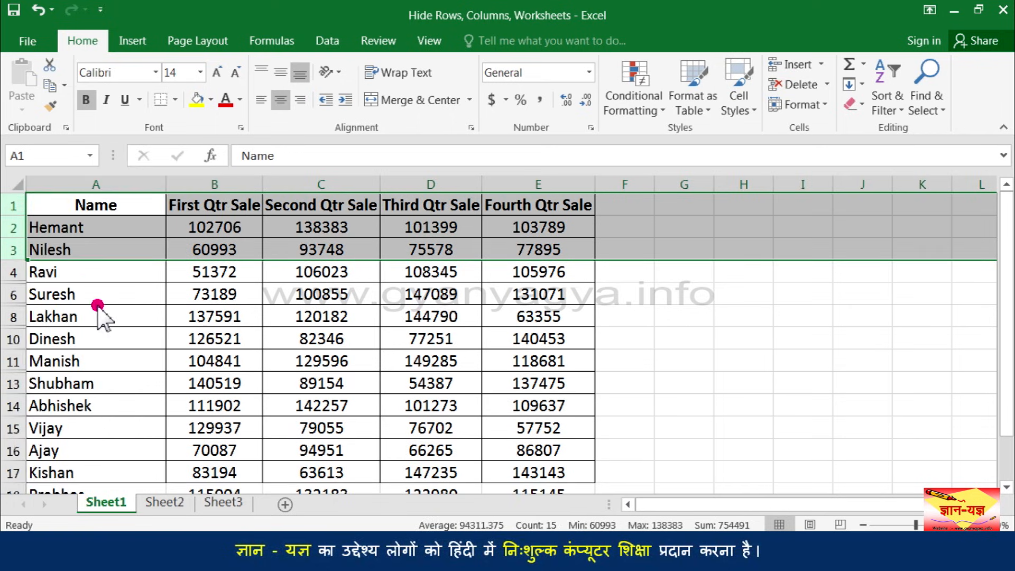
left_click(104, 275)
key("Up")
key("Up")
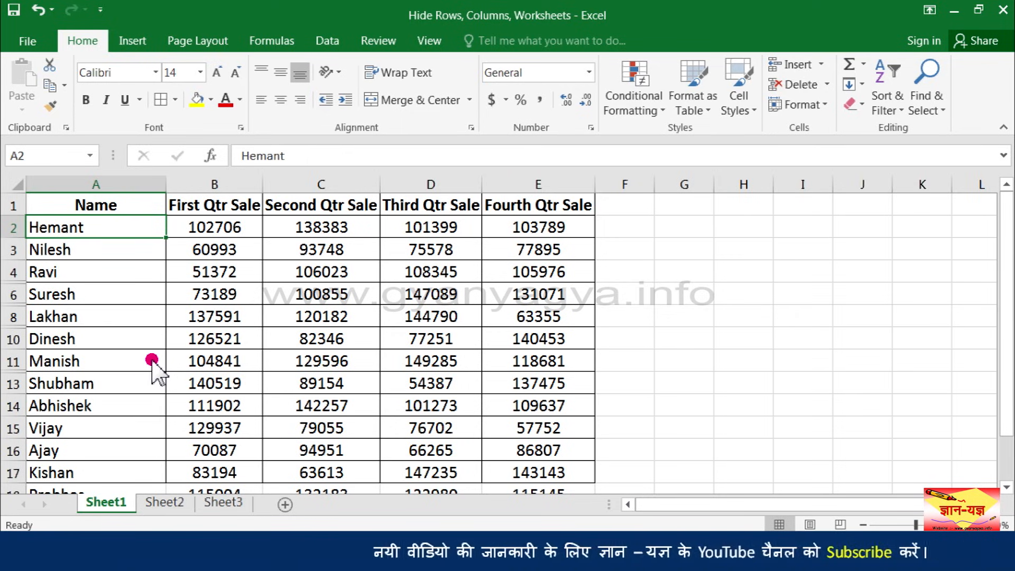
Select the whole worksheet and unhide all of its remaining hidden rows at once
left_click(15, 184)
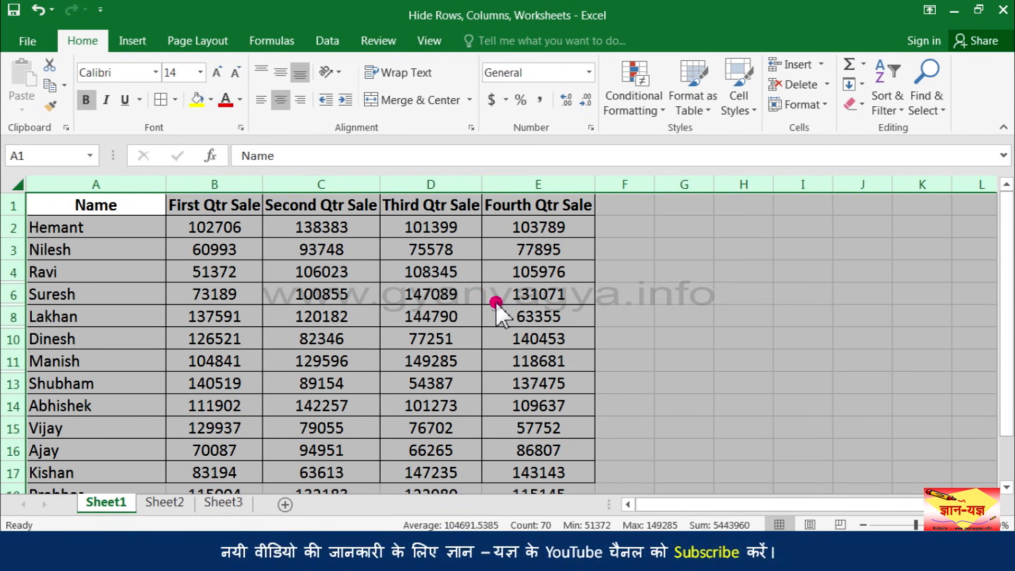
left_click(799, 104)
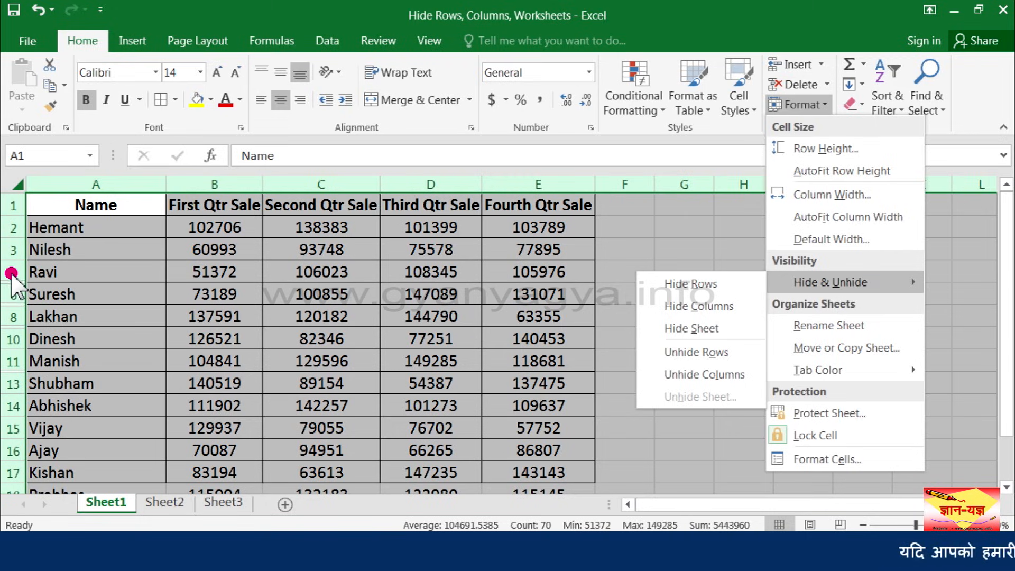
right_click(10, 253)
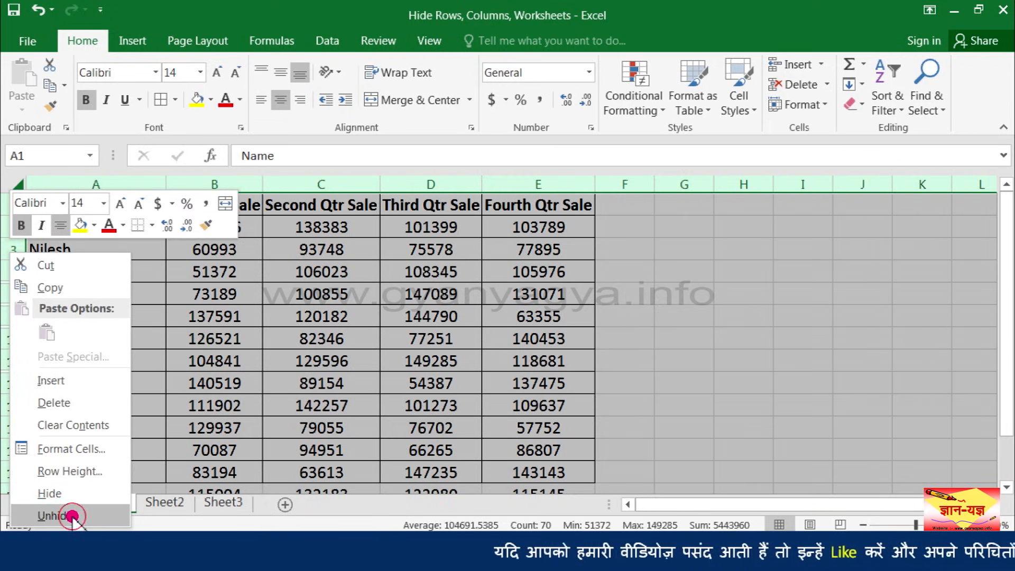
left_click(72, 516)
left_click(128, 416)
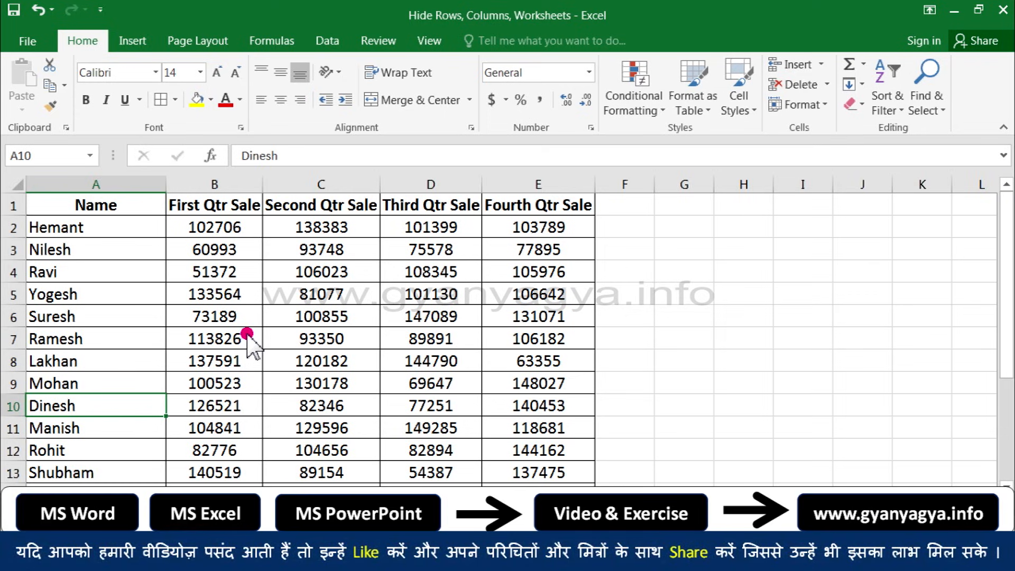
Hide column B, which holds the First Qtr Sale figures
left_click(229, 185)
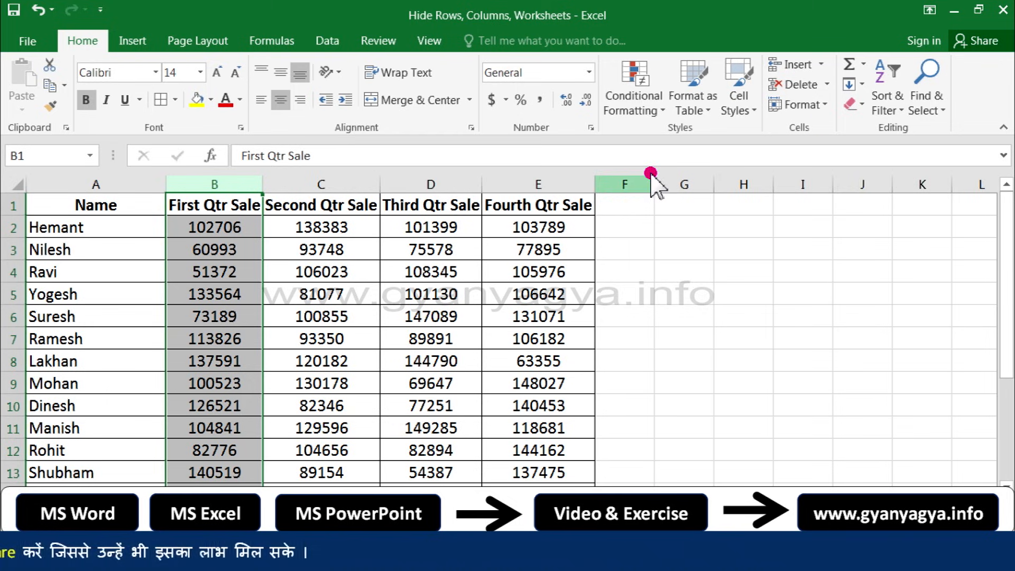
left_click(820, 103)
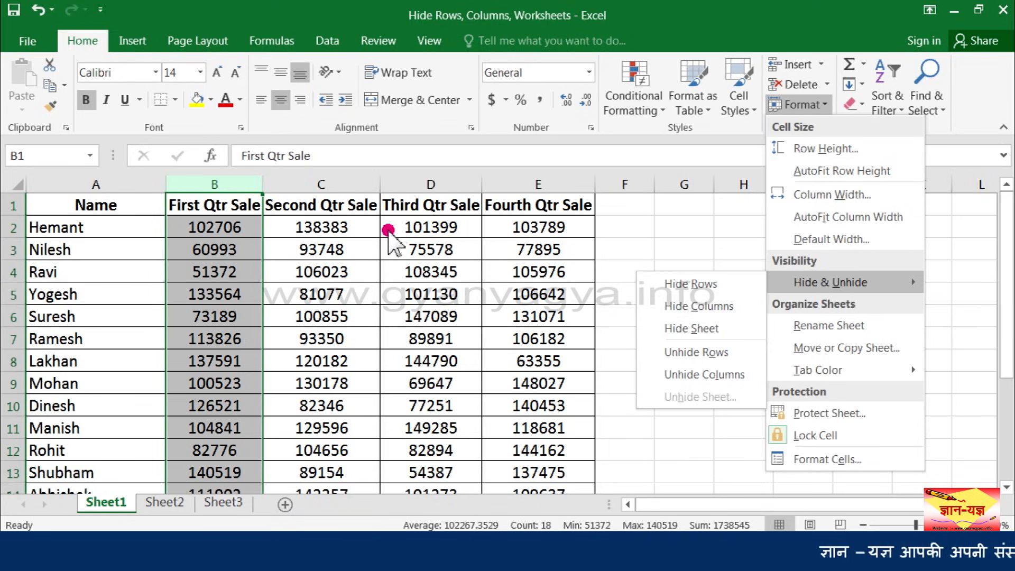
right_click(229, 186)
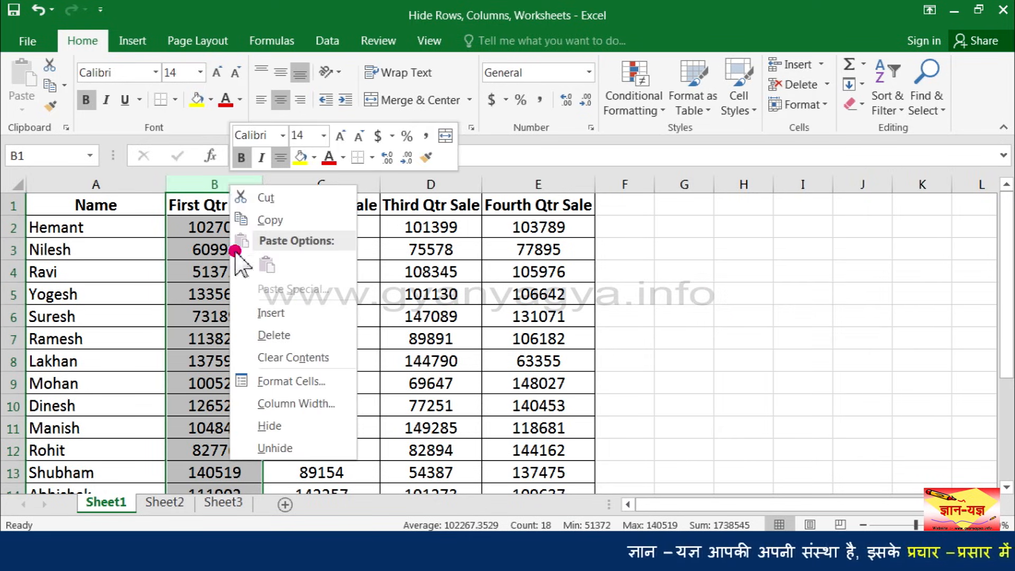
left_click(269, 426)
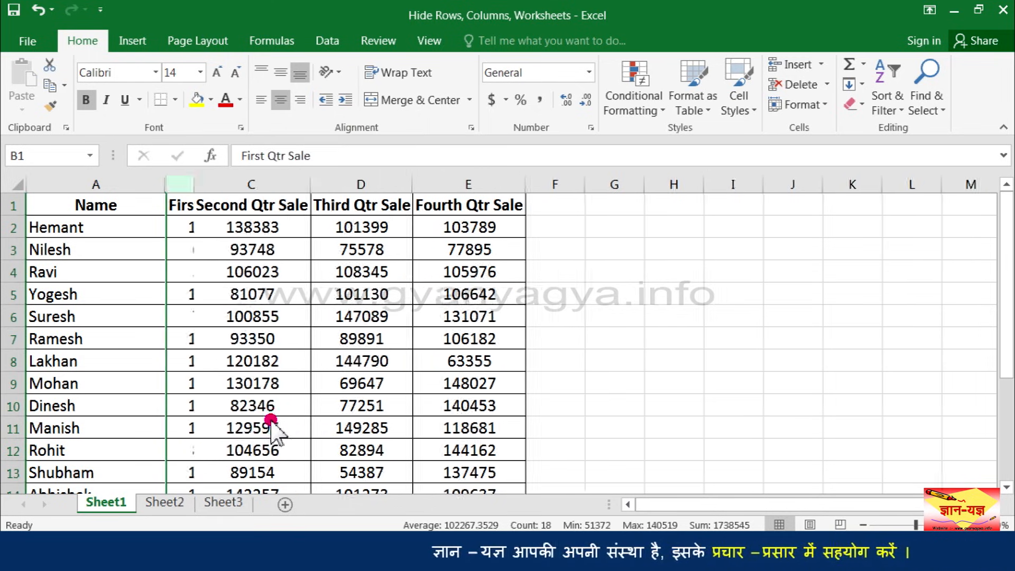
left_click(189, 225)
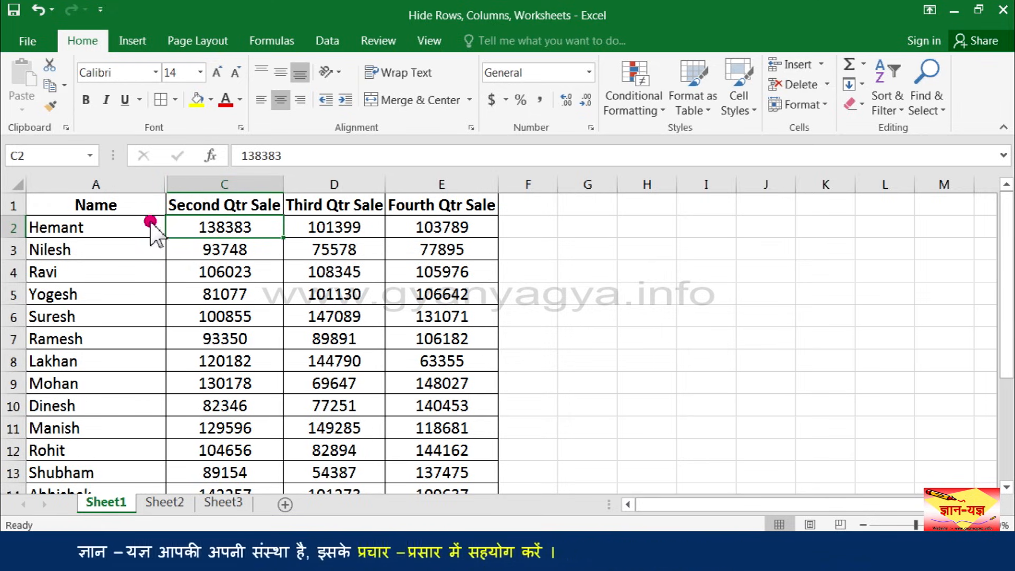
Hide the non-adjacent columns A (Name) and D (Third Qtr Sale) together
left_click_drag(124, 183, 338, 179)
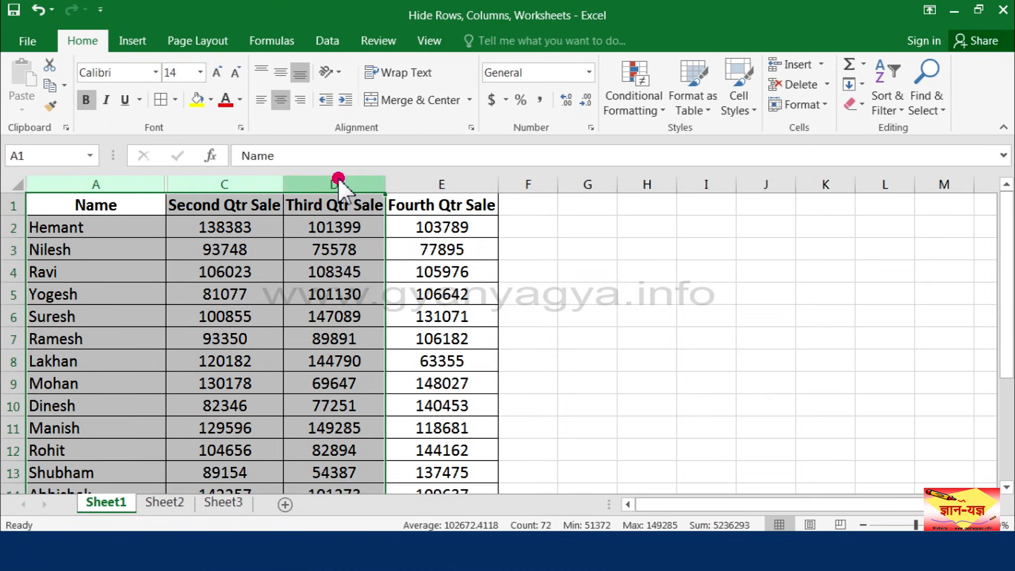
left_click(157, 226)
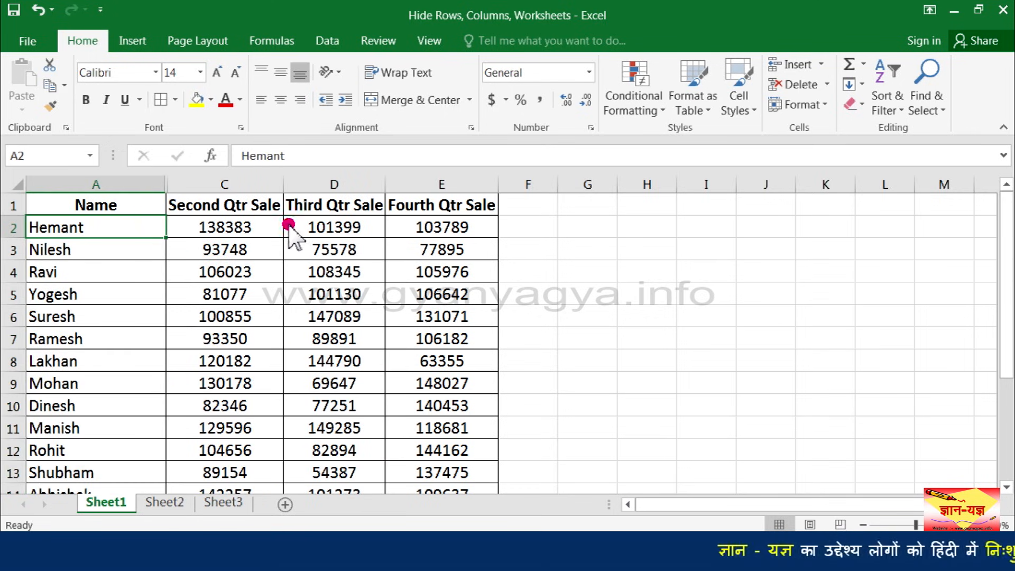
left_click(139, 188, "ctrl")
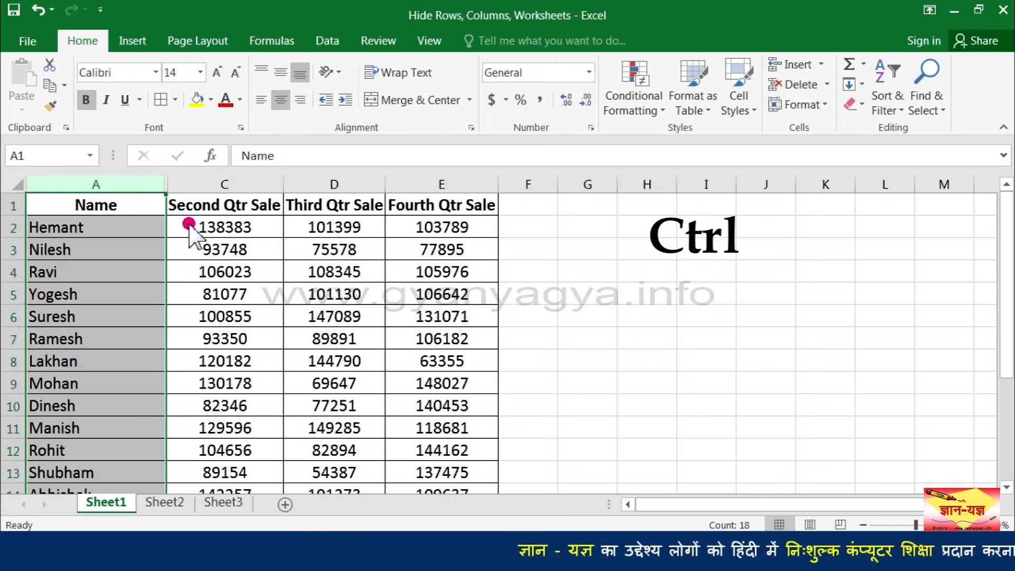
left_click(322, 190, "ctrl")
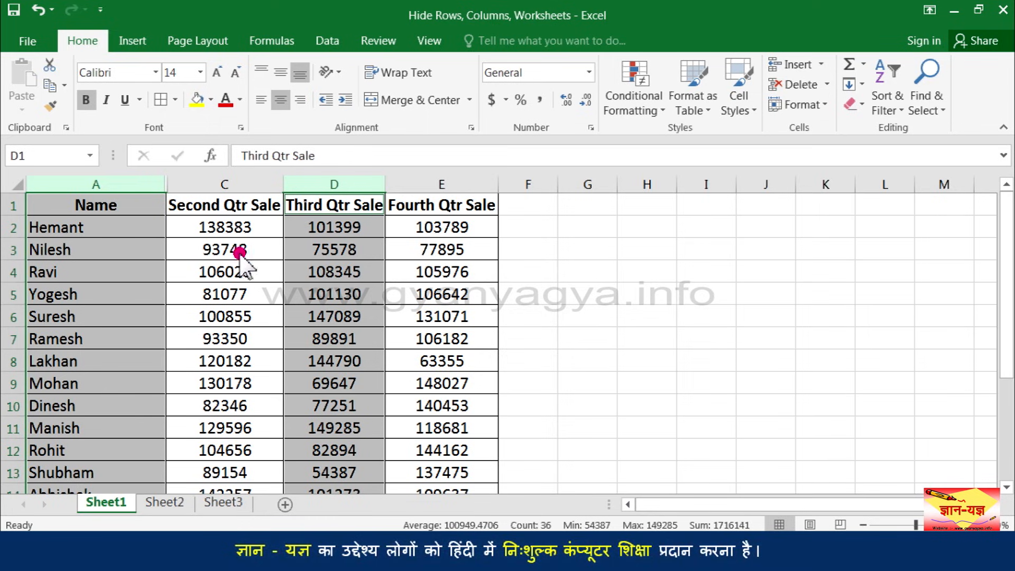
left_click(817, 113)
left_click(784, 283)
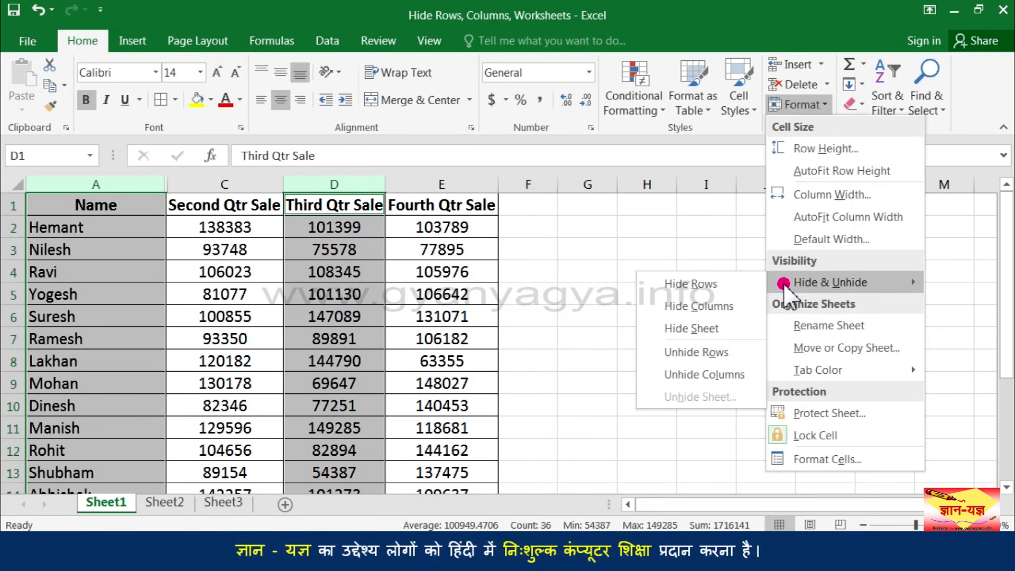
left_click(732, 310)
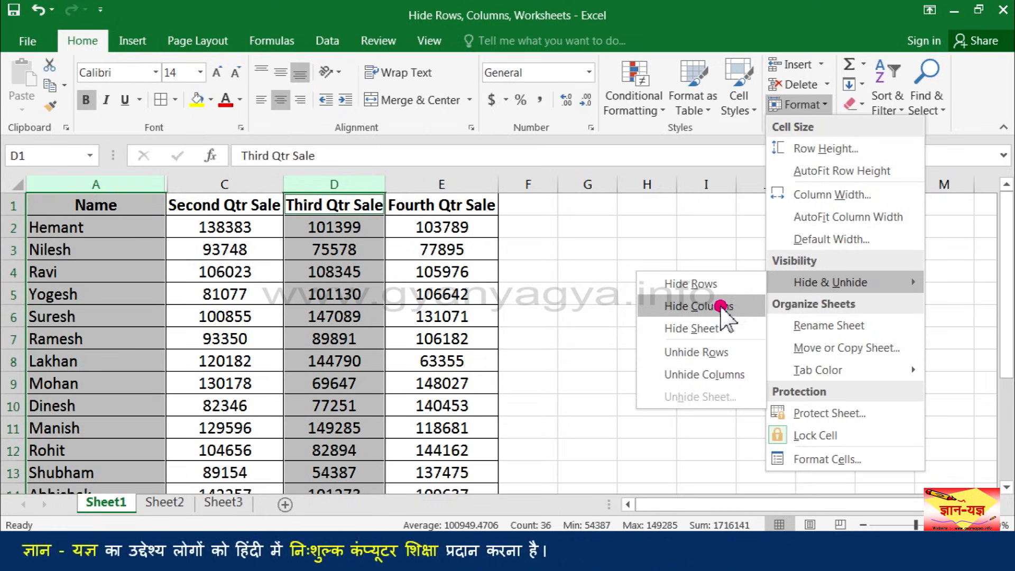
right_click(325, 190)
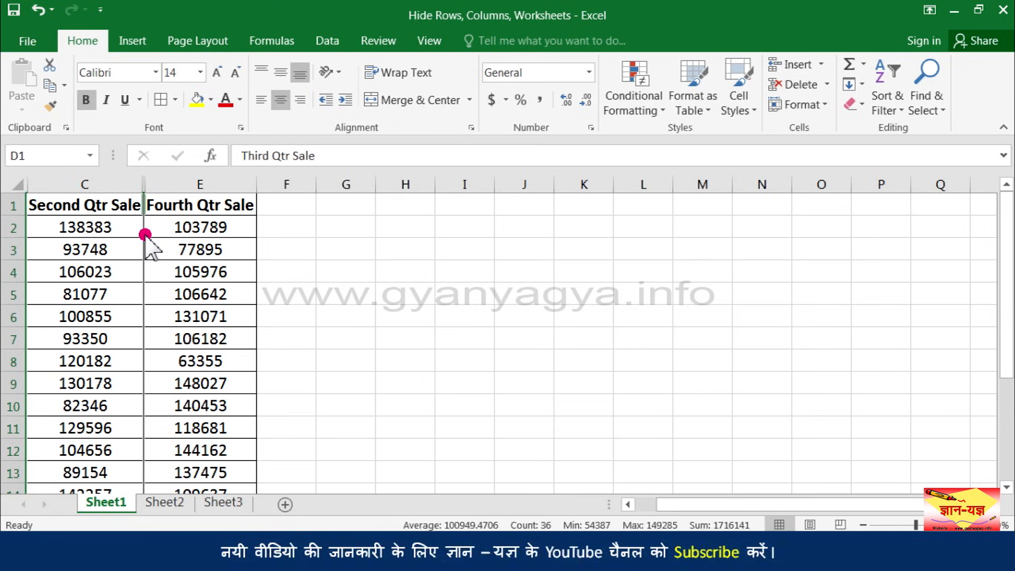
Unhide column D (Third Qtr Sale) by selecting its neighbouring columns C and E, and make cell D6 active
left_click_drag(111, 184, 178, 183)
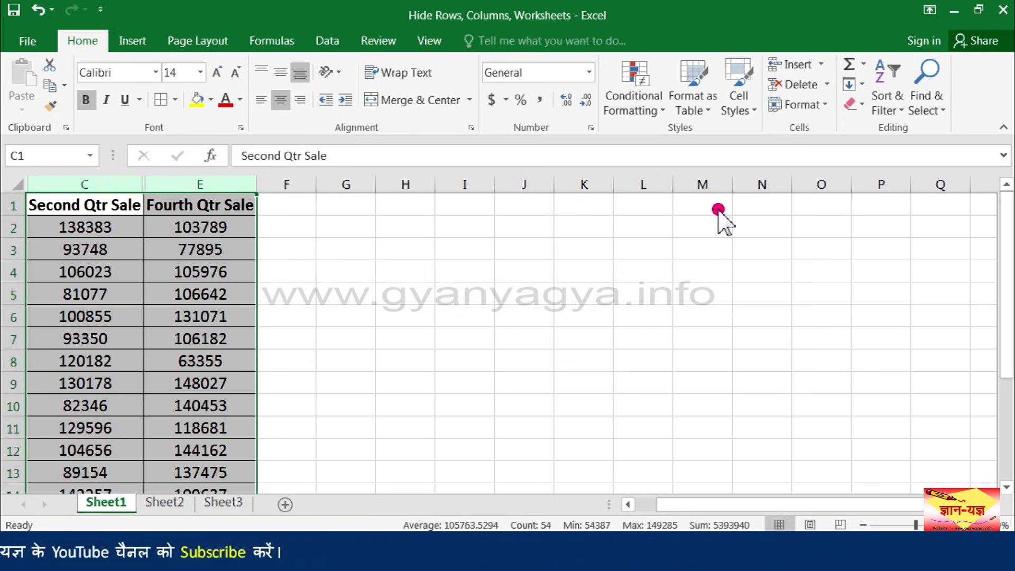
left_click(821, 108)
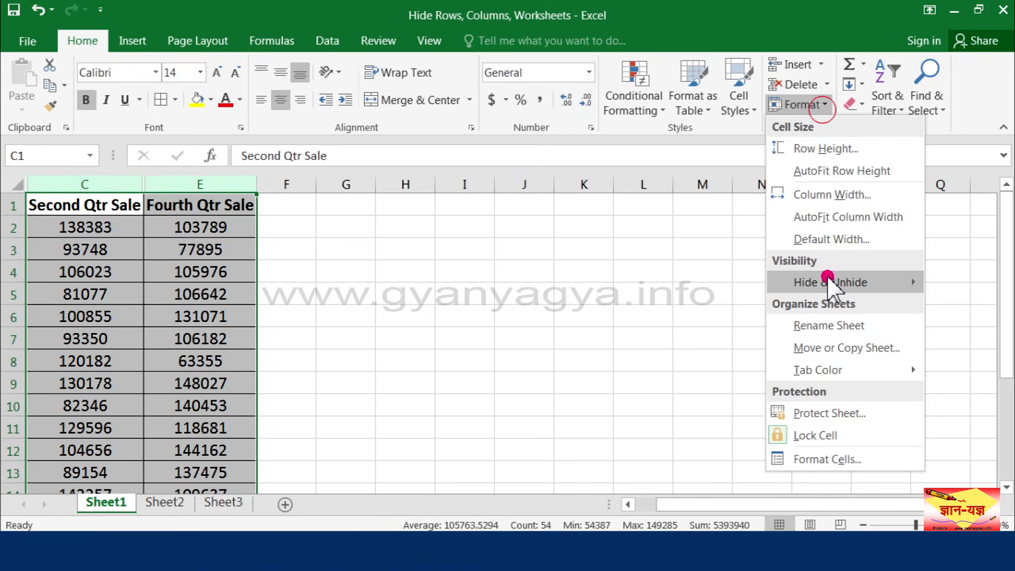
mouse_move(831, 280)
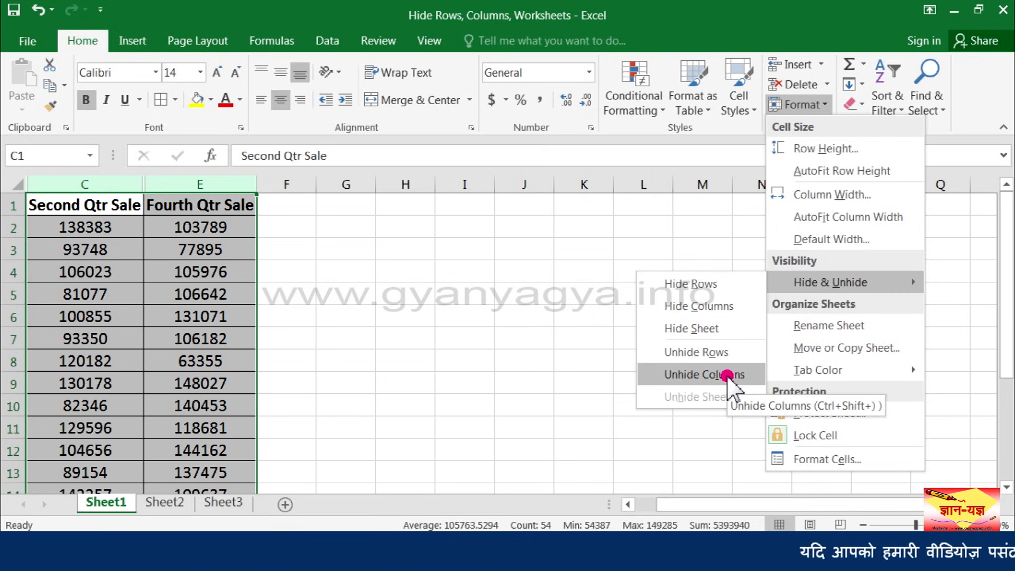
right_click(199, 185)
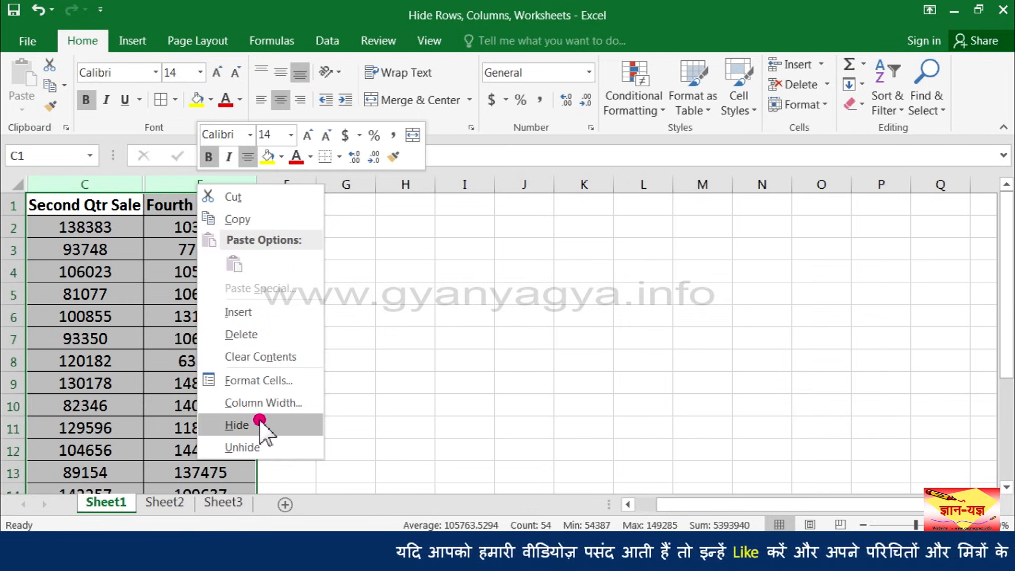
left_click(259, 444)
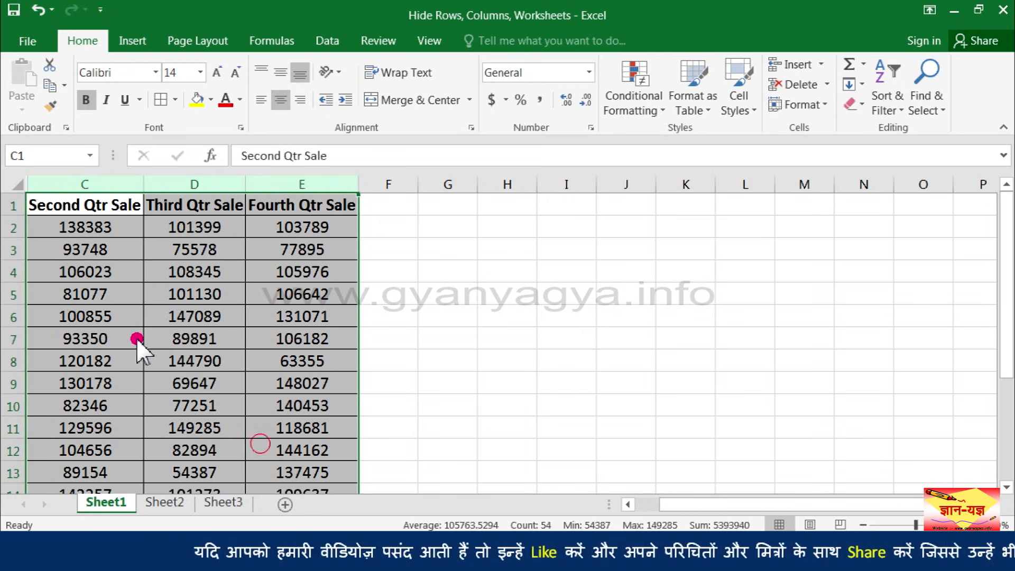
left_click(176, 319)
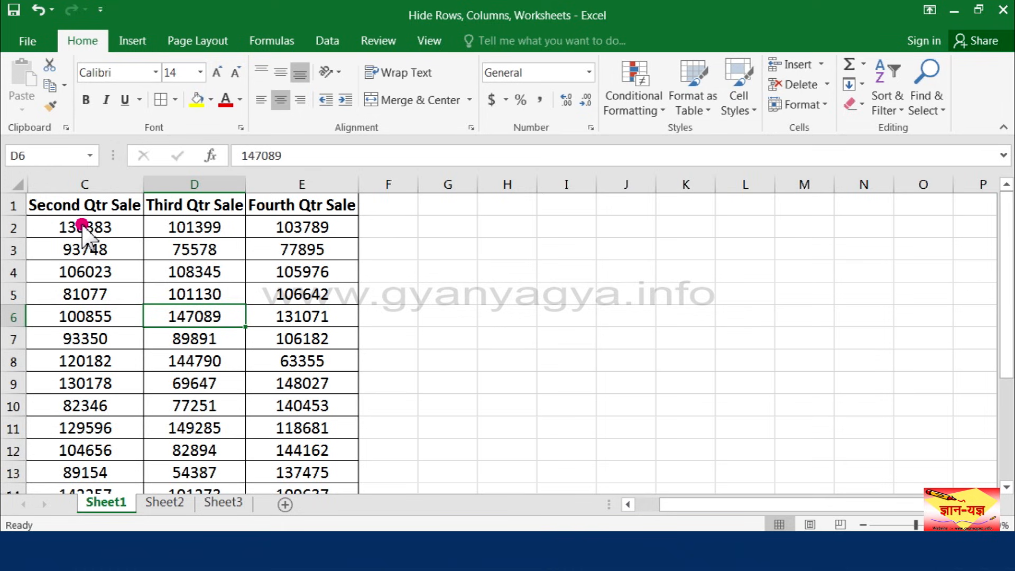
Select the whole worksheet, unhide all of its remaining hidden columns at once, and make cell C7 active
left_click(16, 185)
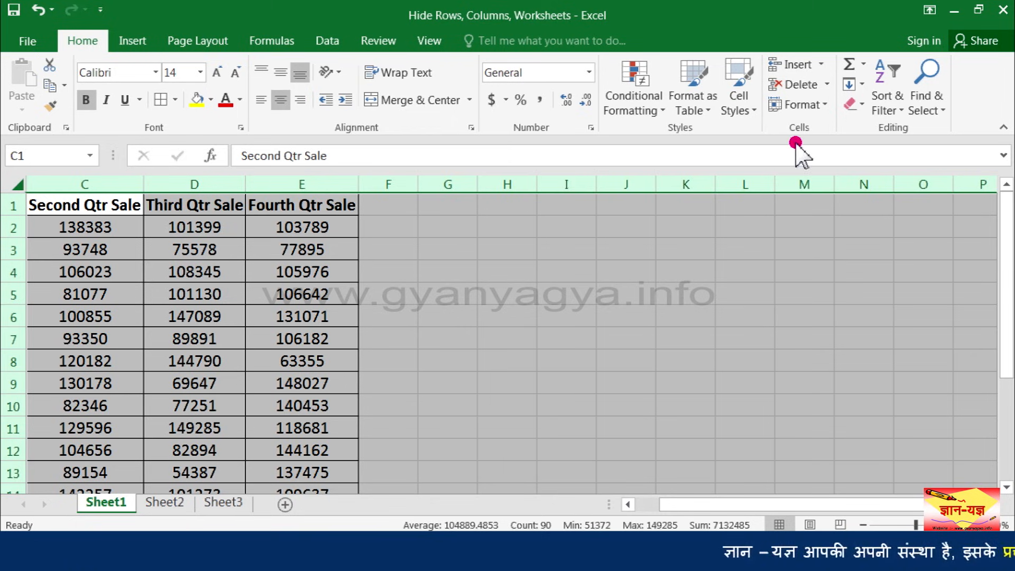
left_click(818, 109)
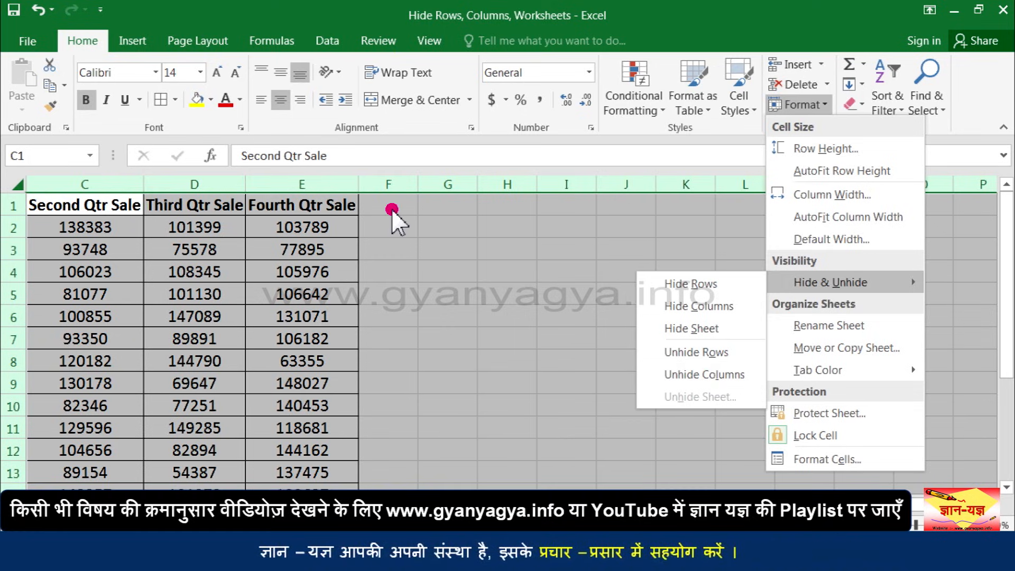
right_click(206, 183)
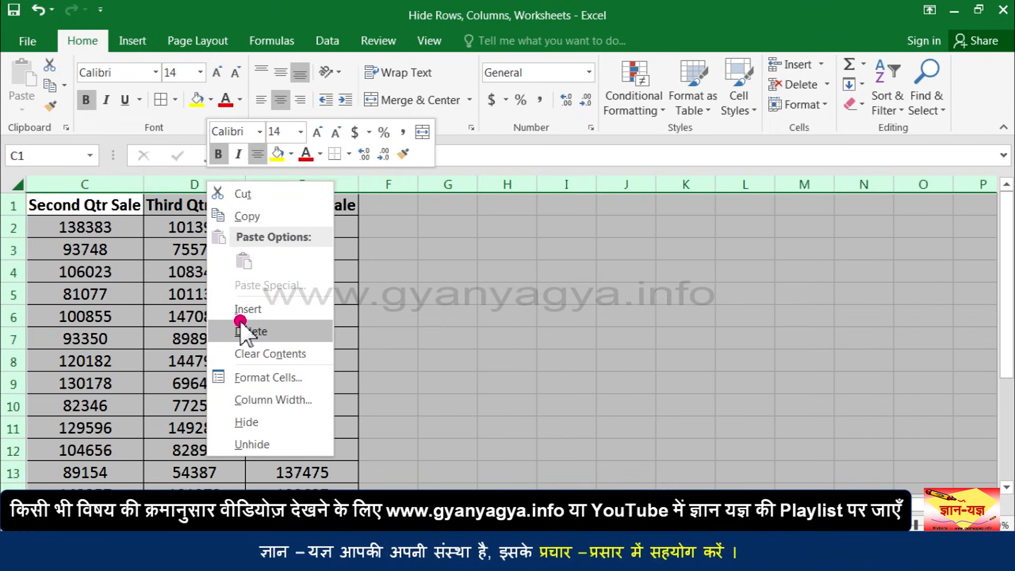
left_click(263, 443)
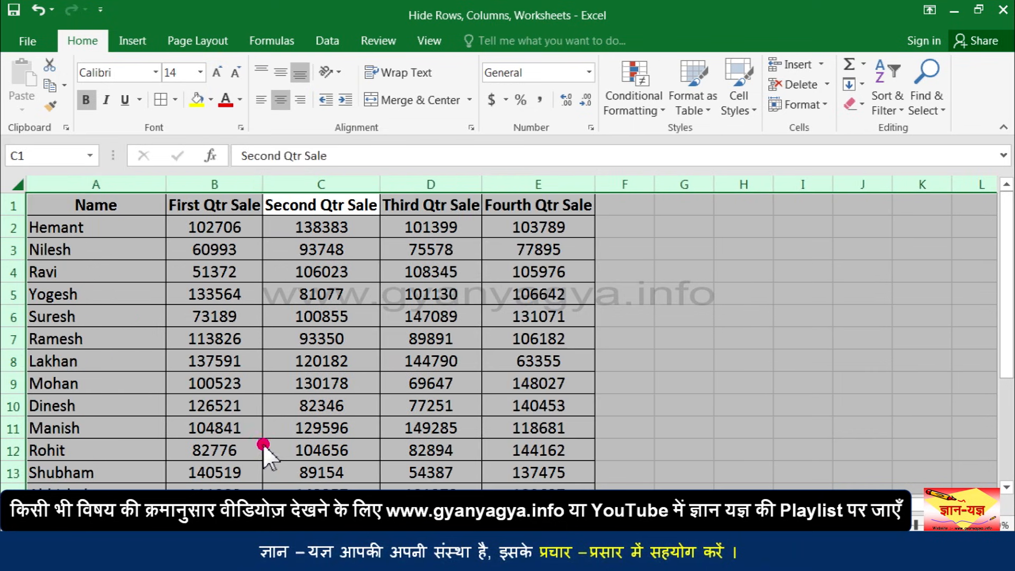
left_click(274, 343)
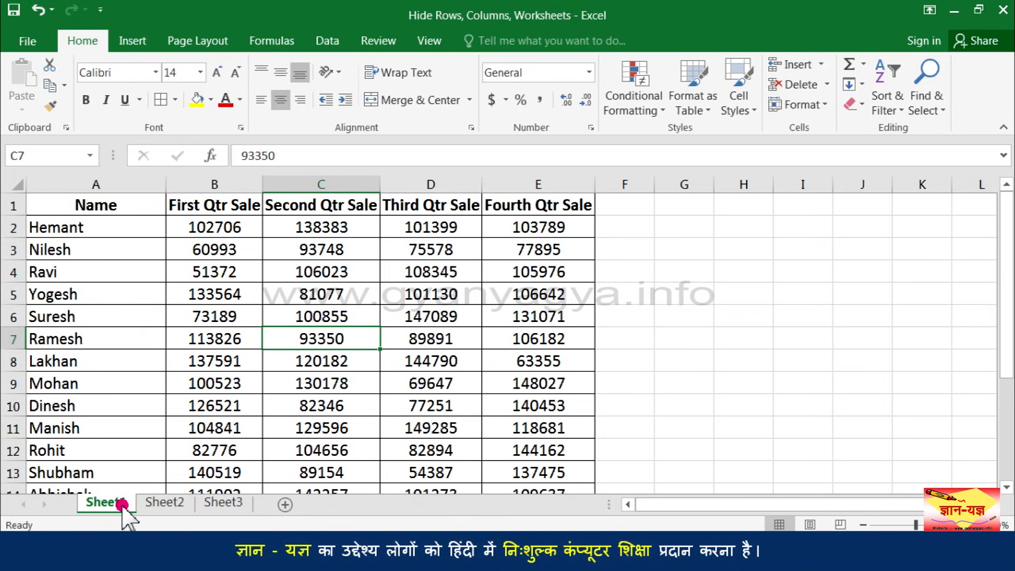
Hide the worksheets Sheet1 and Sheet2 one after the other, leaving only Sheet3 in view
left_click(814, 104)
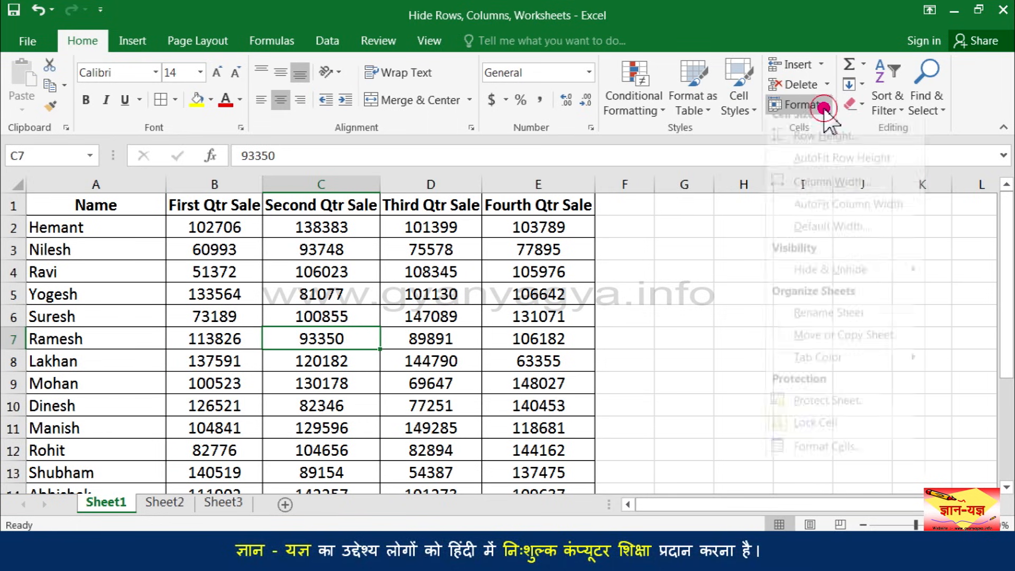
mouse_move(830, 285)
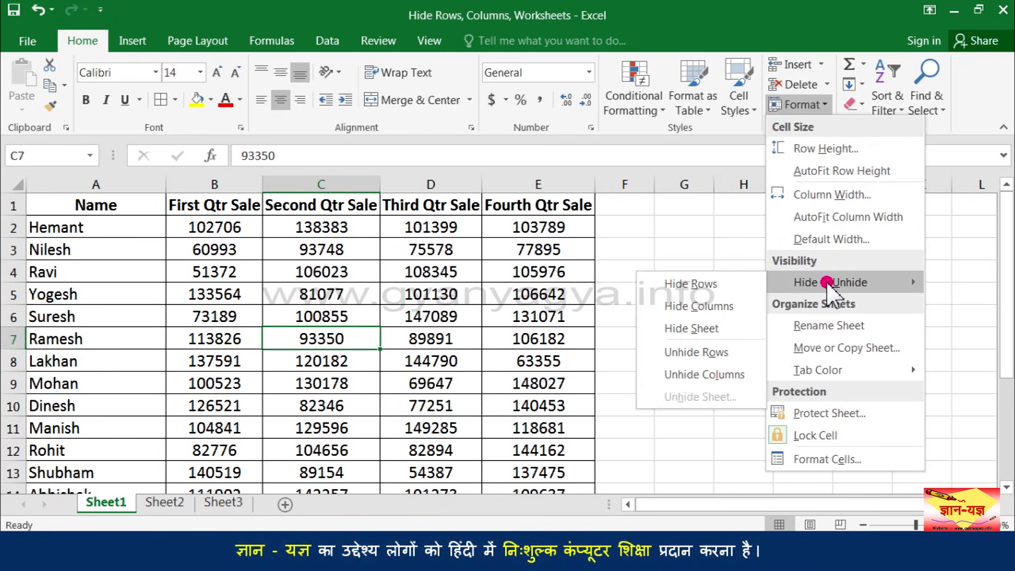
left_click(739, 330)
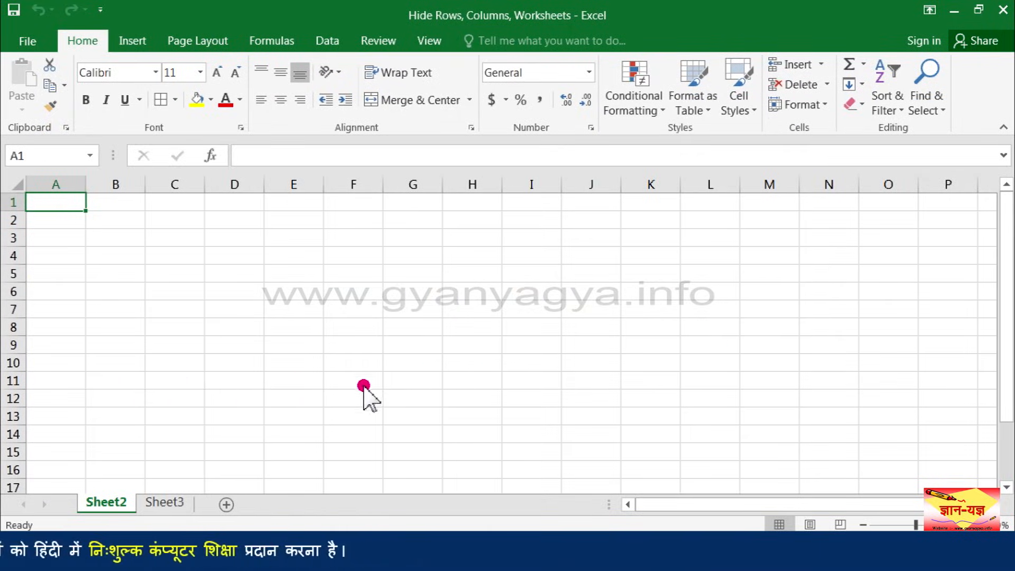
right_click(126, 506)
left_click(163, 445)
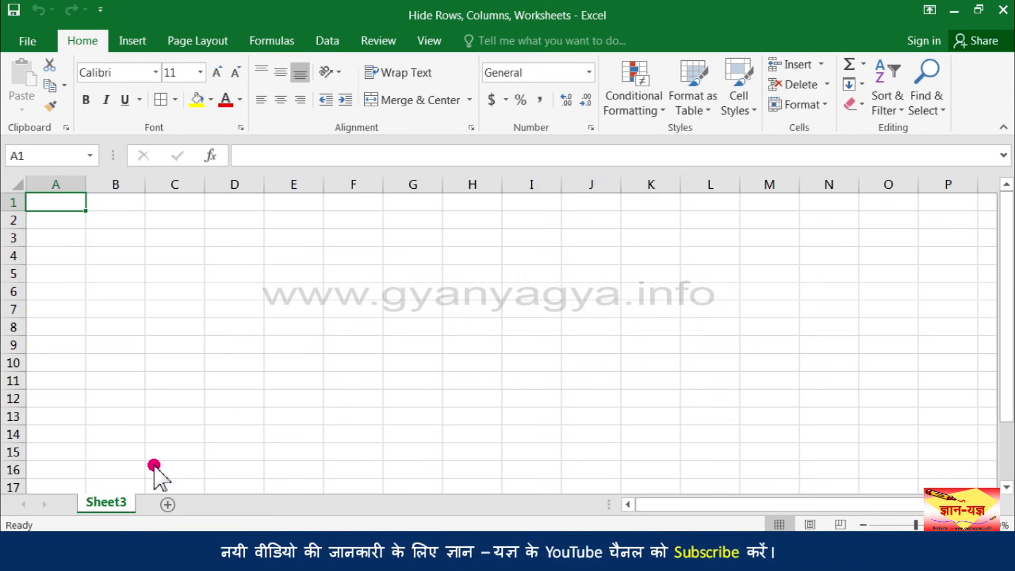
Unhide the worksheet Sheet2 by choosing it from the list of hidden sheets
left_click(798, 104)
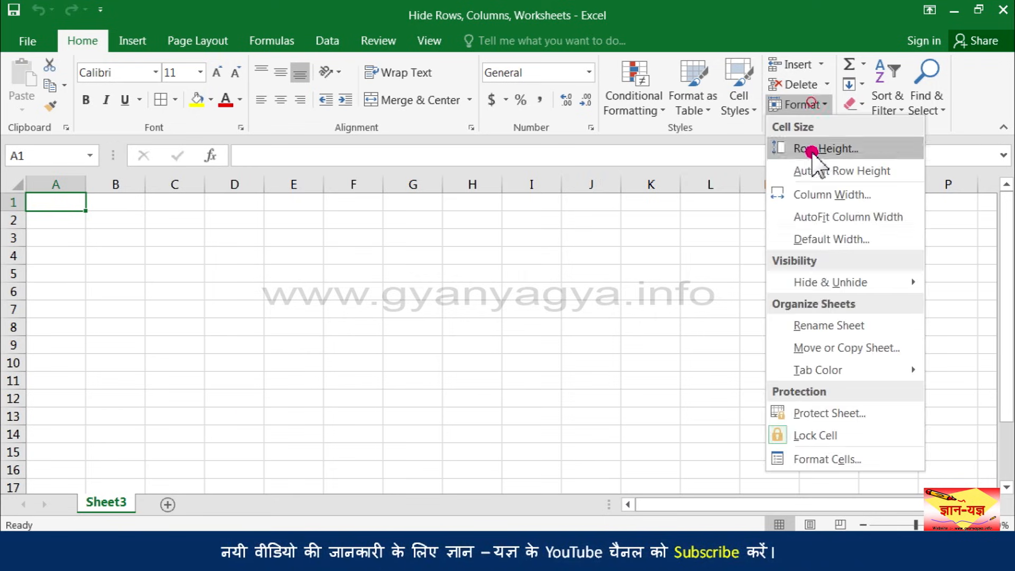
mouse_move(825, 283)
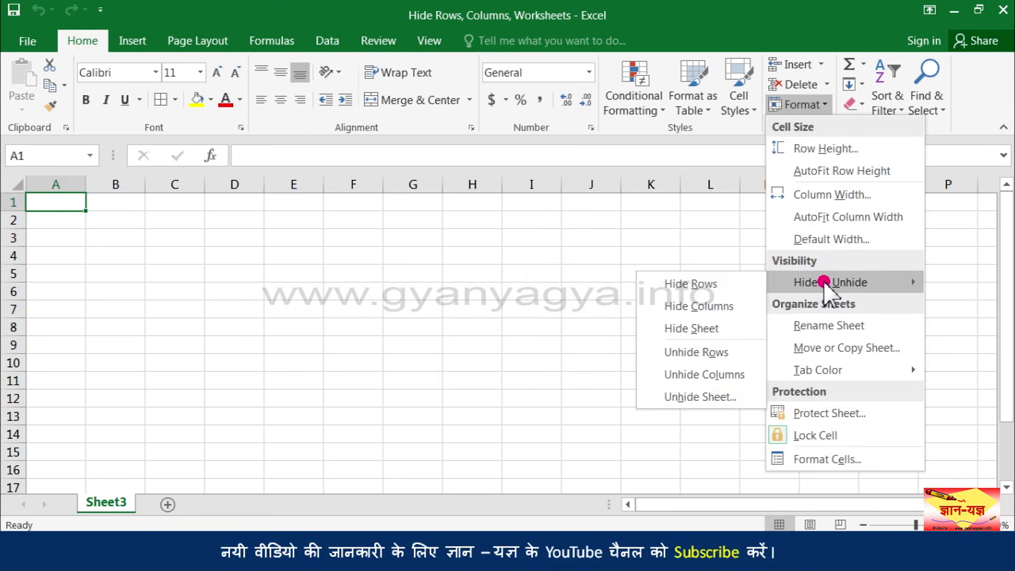
left_click(738, 399)
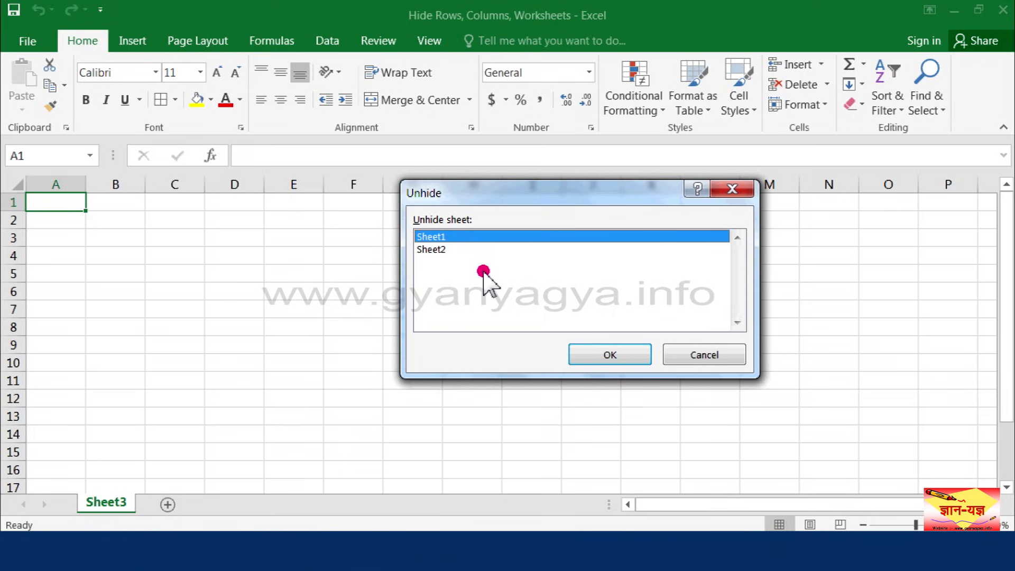
left_click(466, 251)
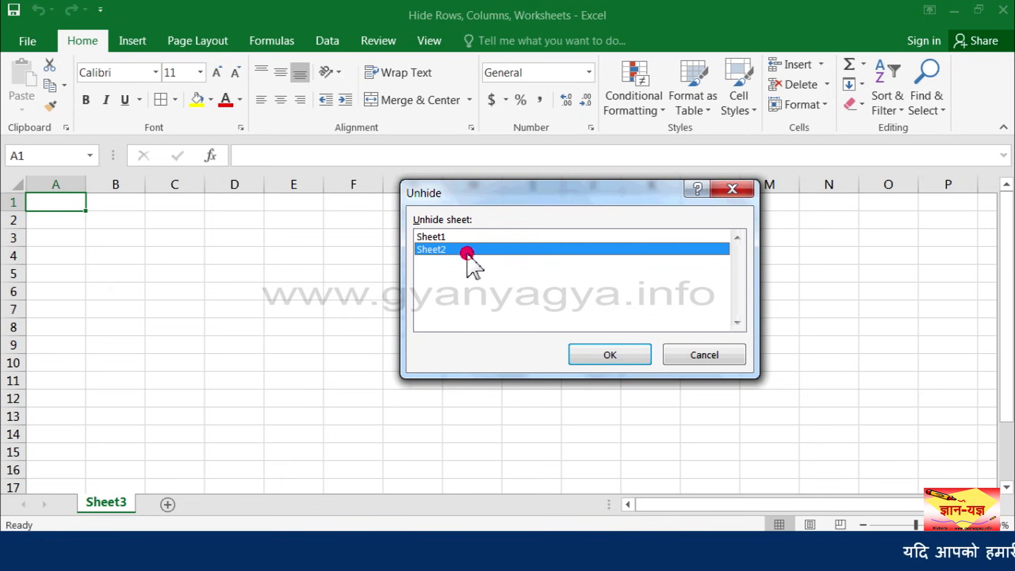
left_click(616, 352)
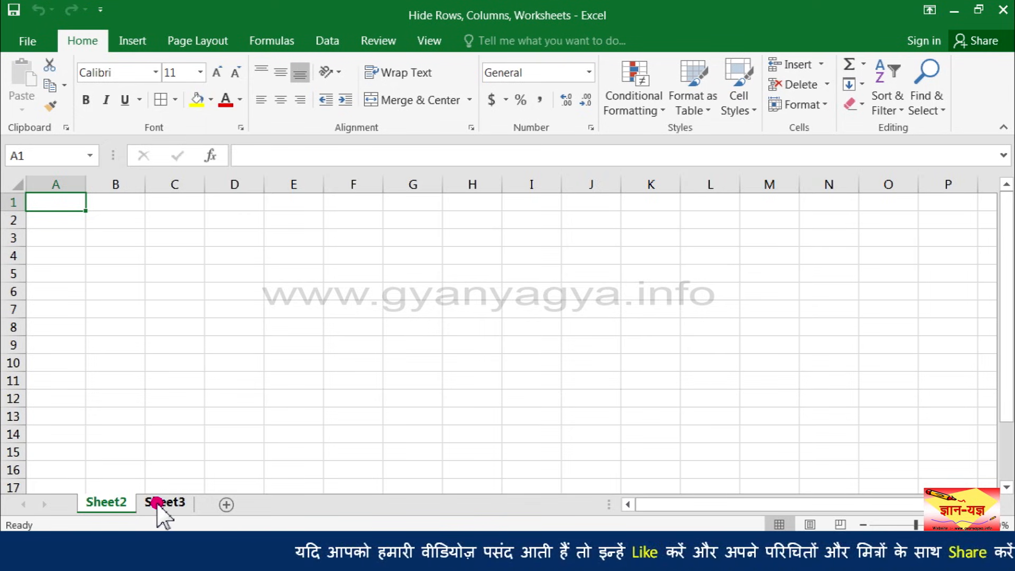
Unhide the remaining hidden worksheet, Sheet1, which holds the sales table
right_click(126, 501)
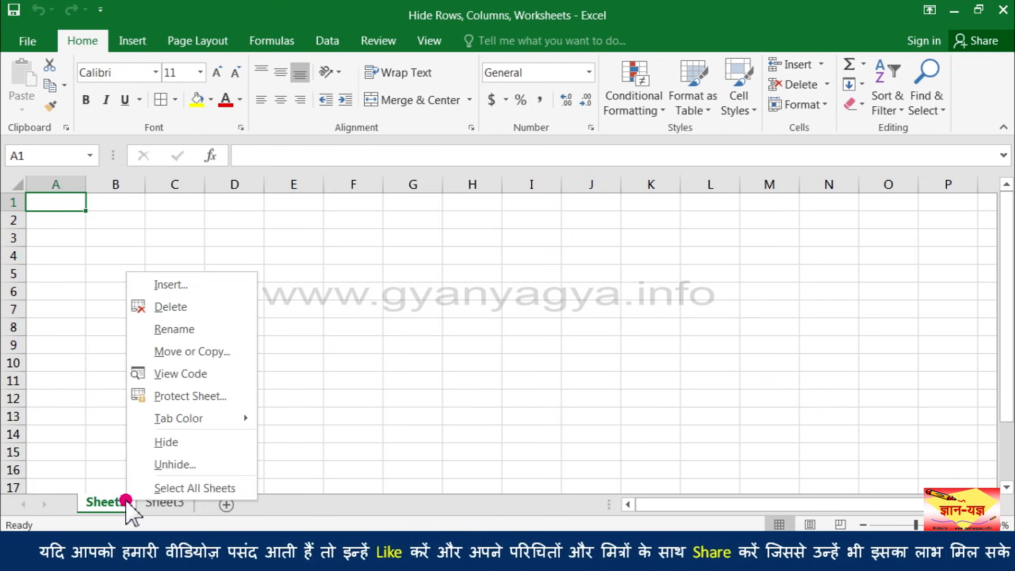
left_click(188, 465)
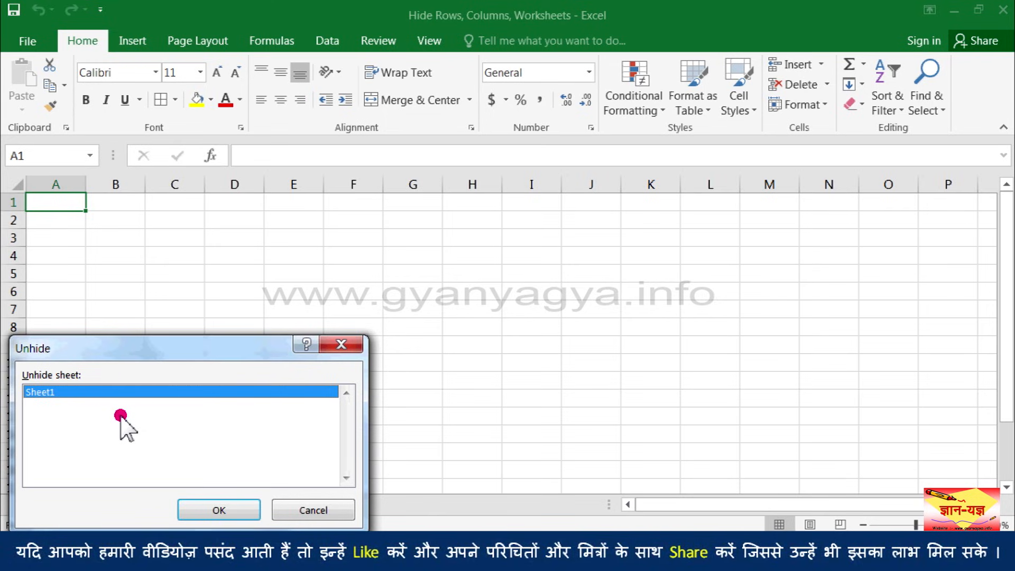
left_click(225, 509)
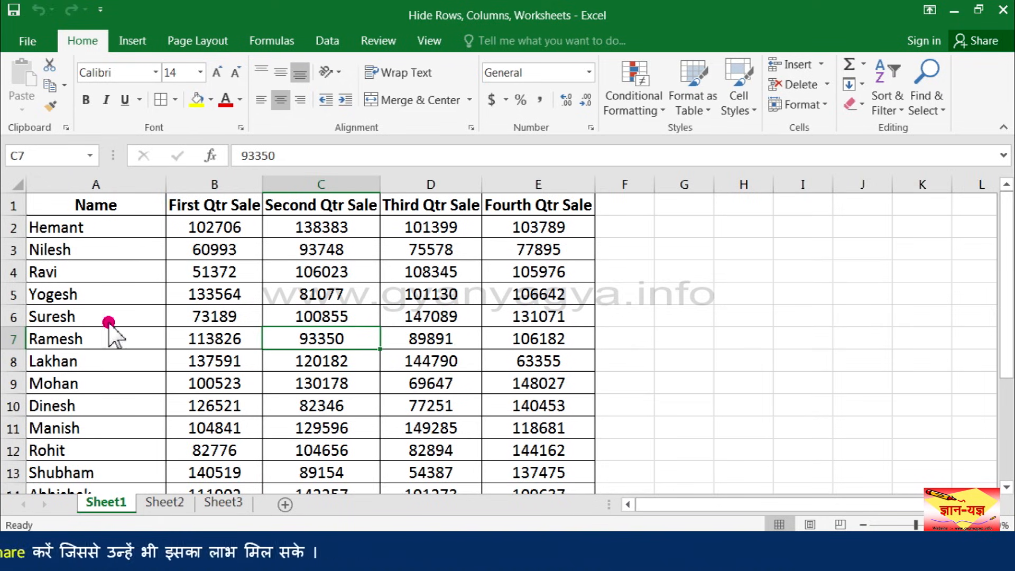